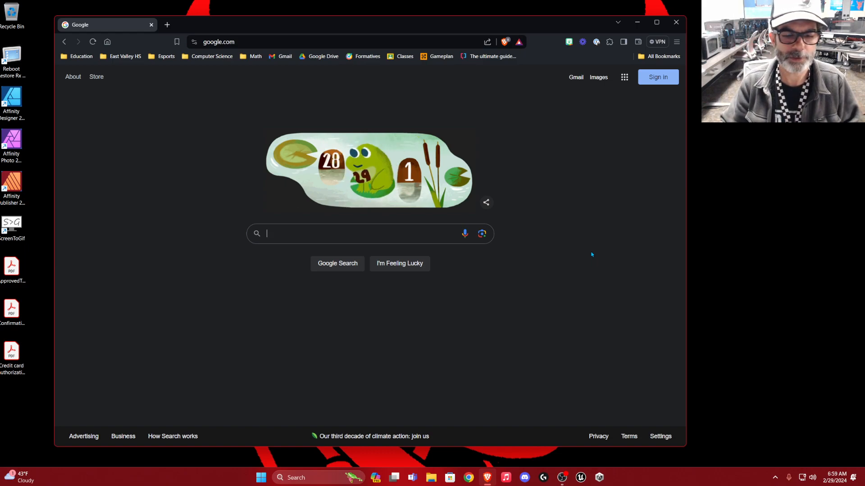
Search Google for "unity student plan" and open Unity's Student plan page.
click(383, 233)
text(uni)
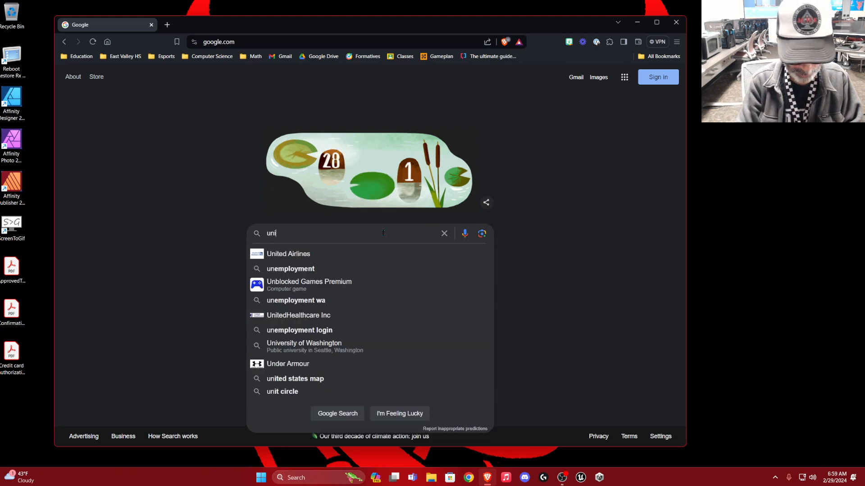
text(ty student plan)
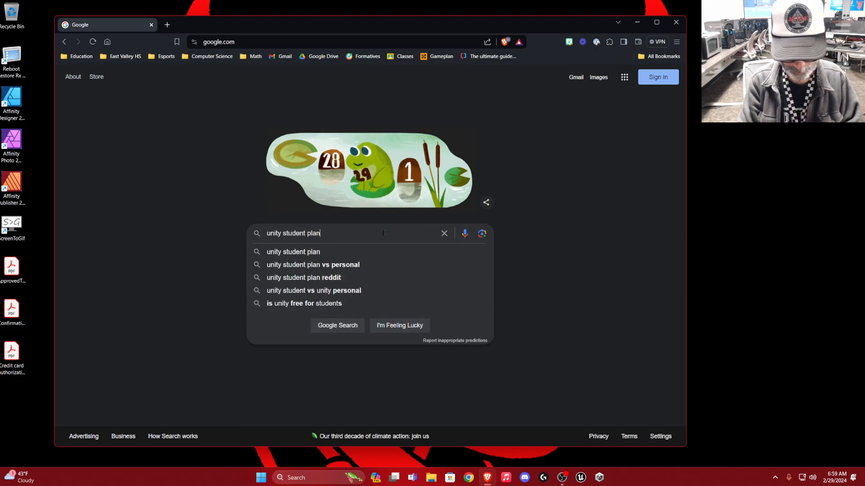
key(Return)
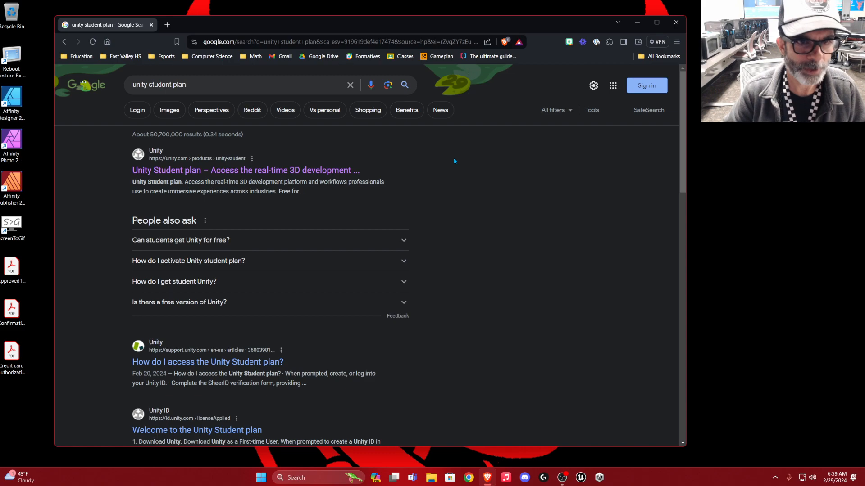
click(207, 172)
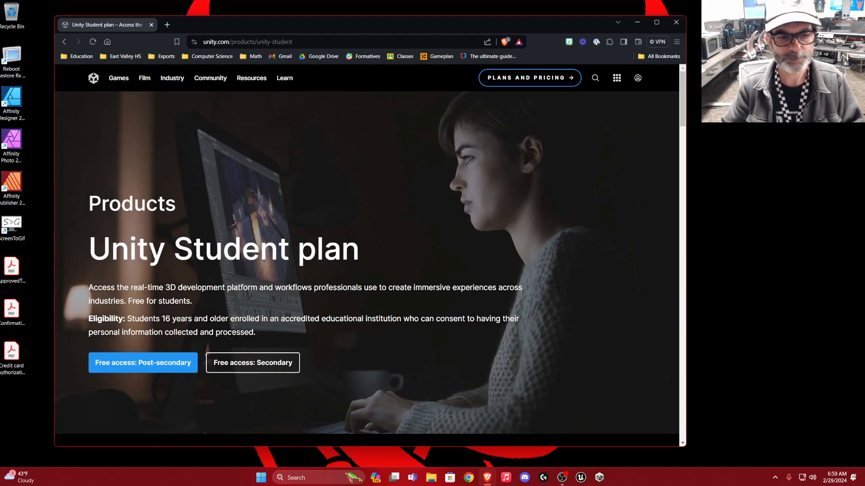
View the Unity ID sign-in page for free secondary student access and return to the search results.
click(255, 369)
click(384, 197)
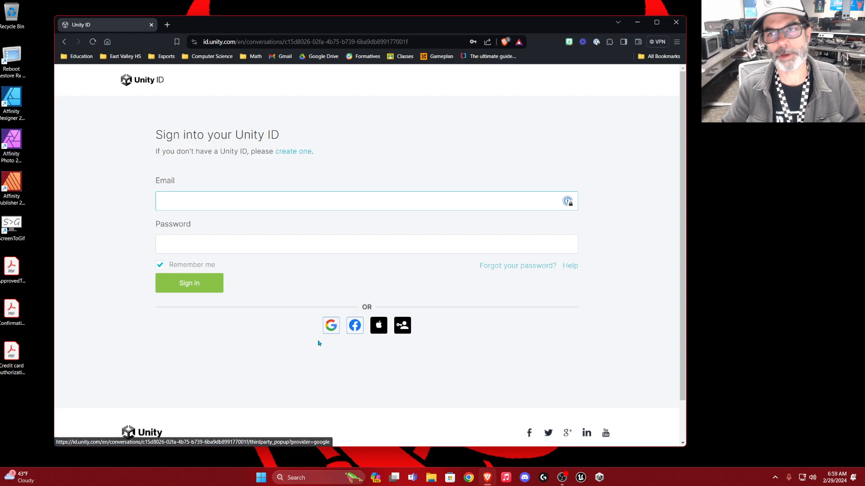
click(64, 41)
click(64, 42)
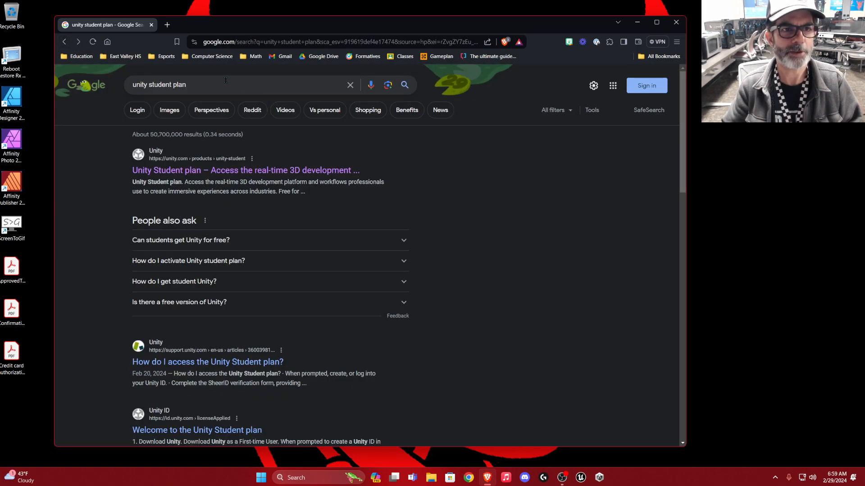
Shorten the search to "unity" and open the Unity home page from the results.
click(161, 84)
drag(147, 85, 247, 85)
key(BackSpace)
key(Return)
click(243, 197)
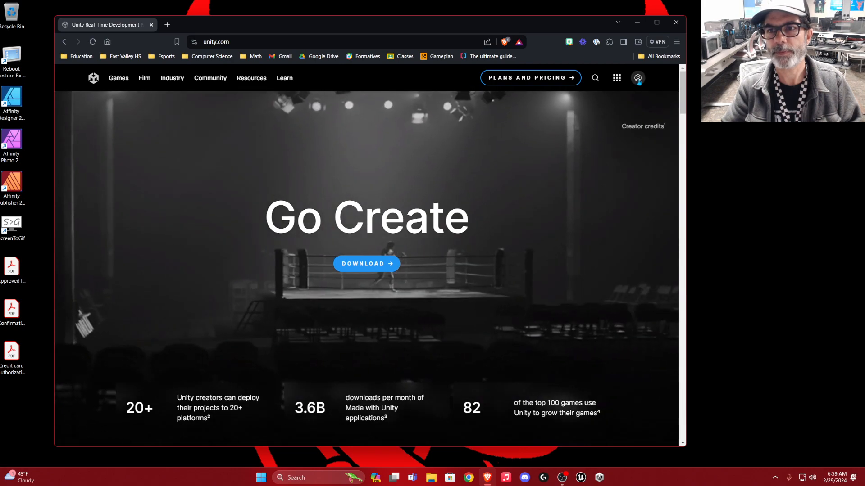
Sign in to the Unity ID account with the saved email and password.
click(638, 78)
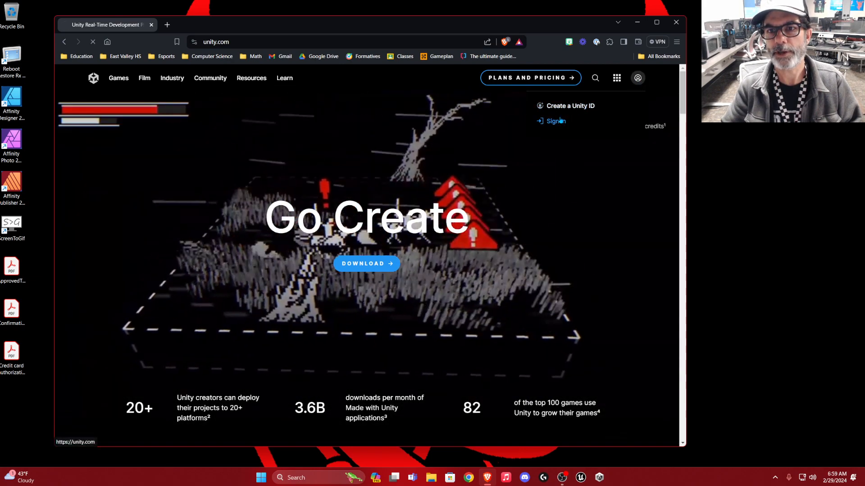
click(557, 121)
click(194, 203)
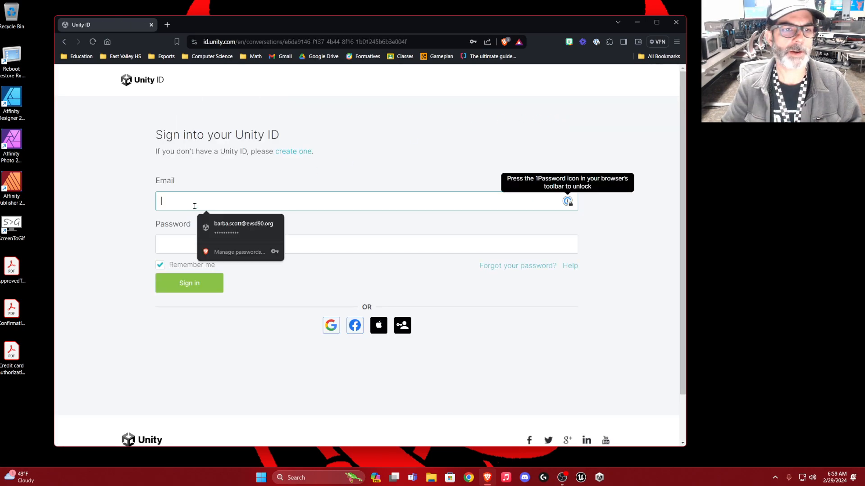
click(219, 225)
click(189, 283)
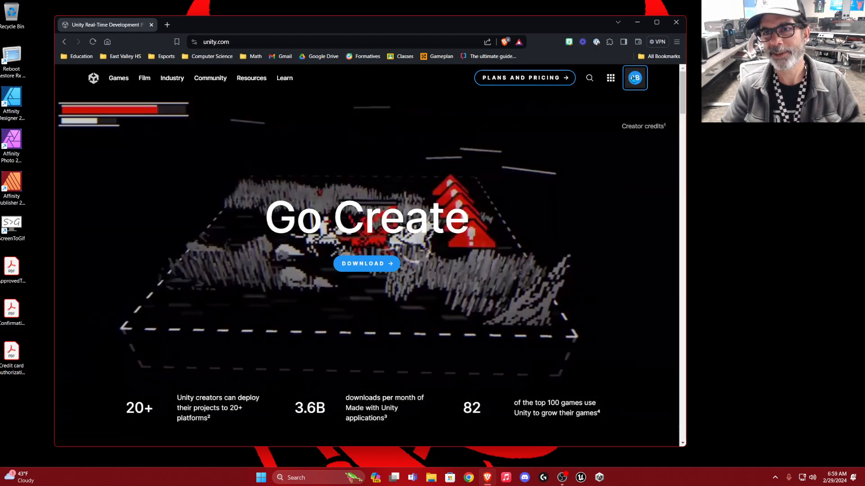
Open the Unity account's organizations, backing out of the Student Plan confirmation, and view the East Valley High School details.
click(635, 77)
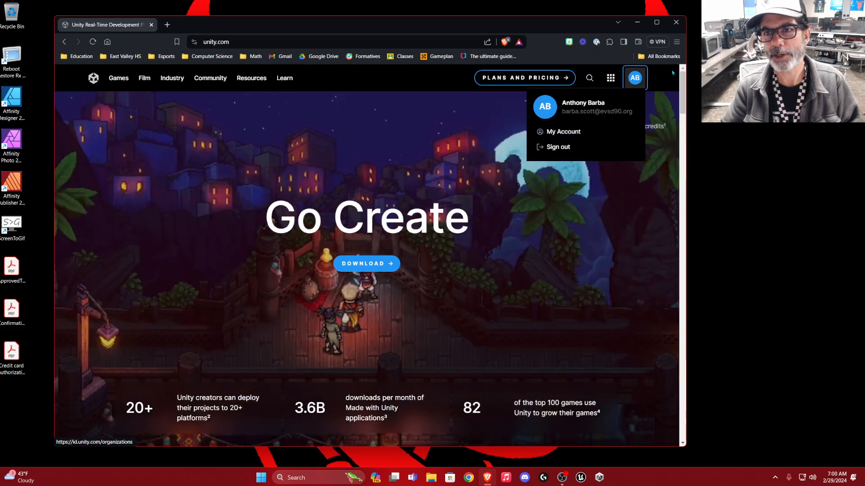
click(547, 132)
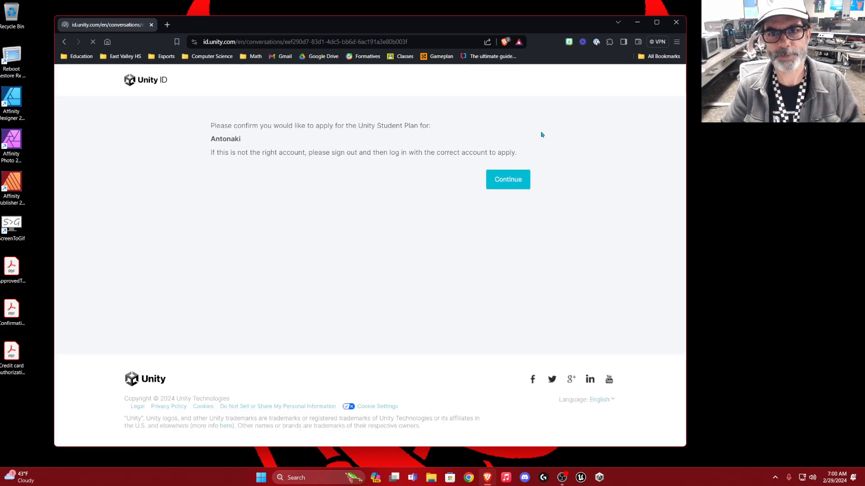
click(64, 42)
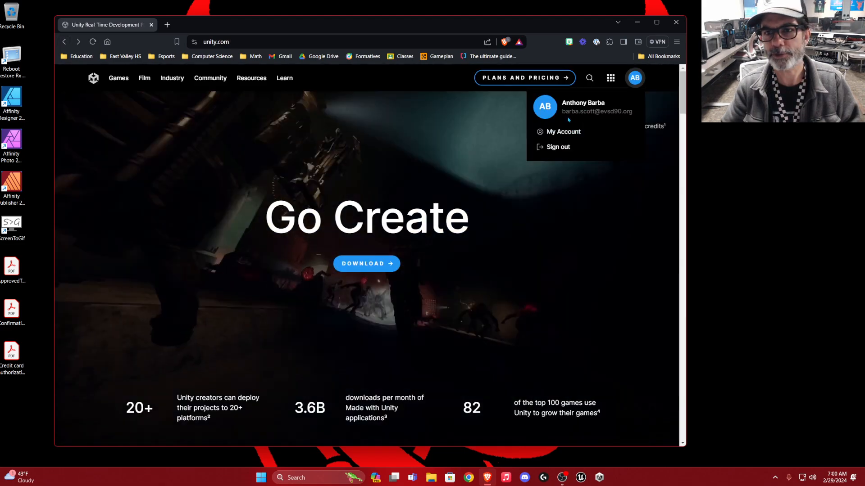
click(558, 185)
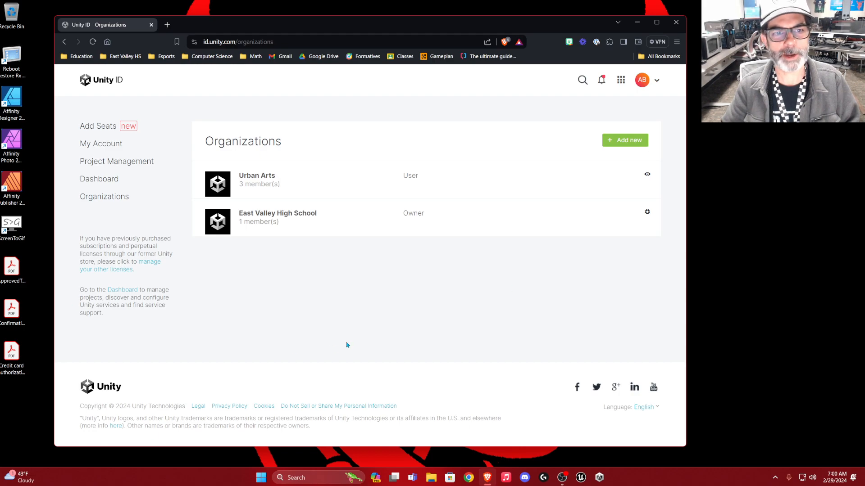
click(284, 218)
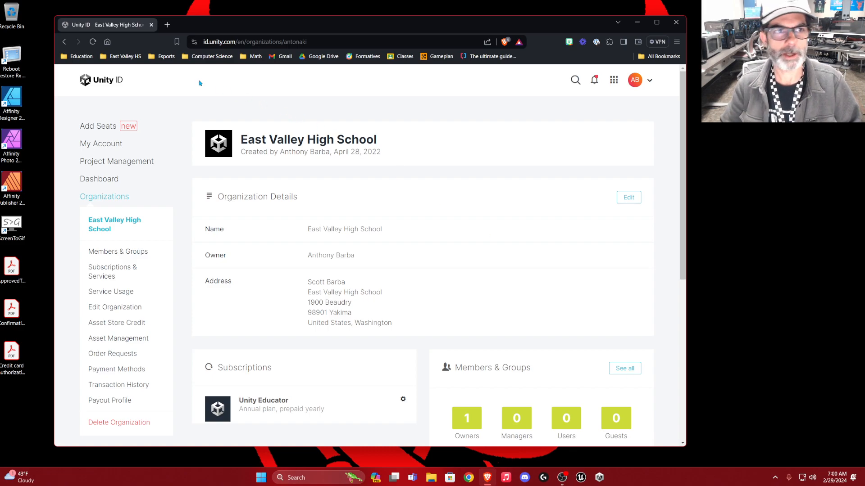
Search the web for the Unity Hub download and open Unity's official download page.
click(268, 42)
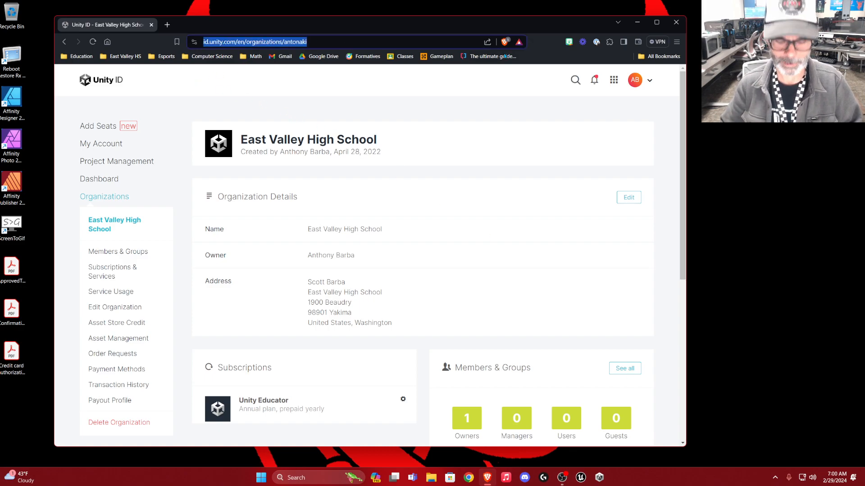
text(unity hub dow)
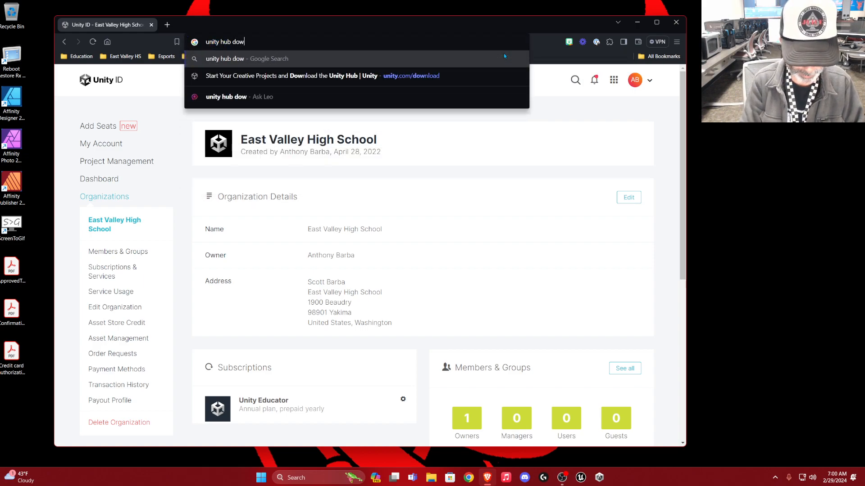
text(nlaod)
key(Return)
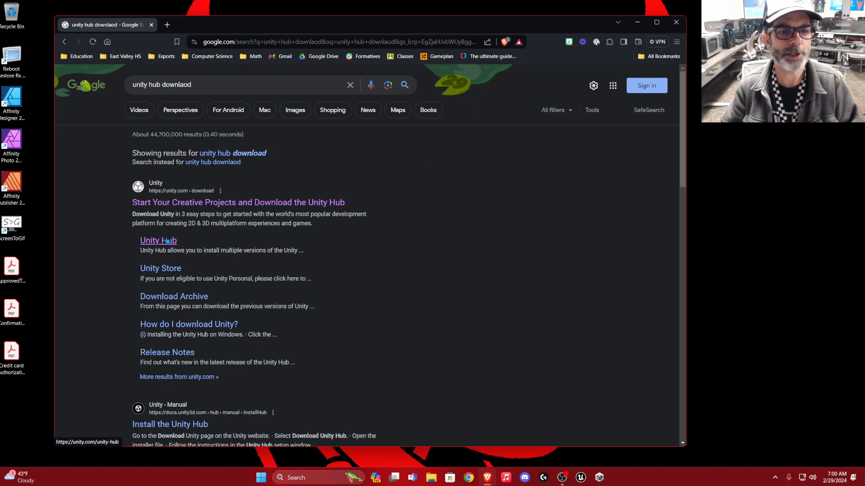
click(198, 207)
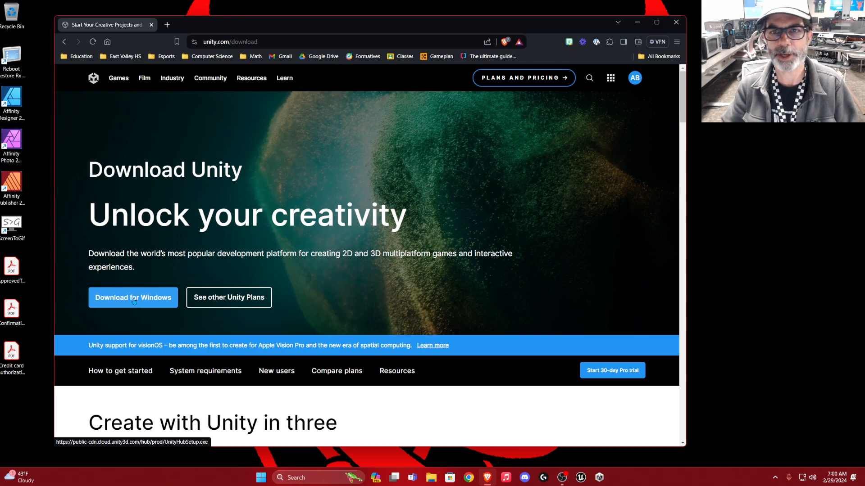
Close the browser, switch to Unity Hub and open its Licenses preferences.
click(676, 23)
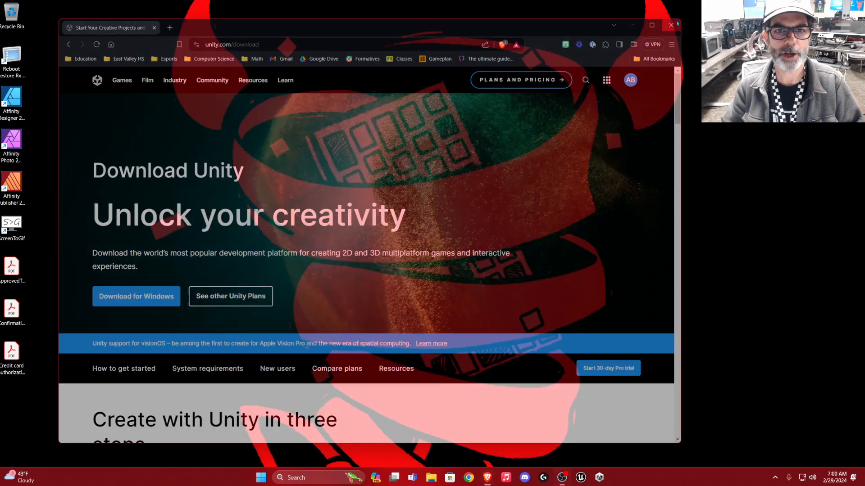
click(599, 477)
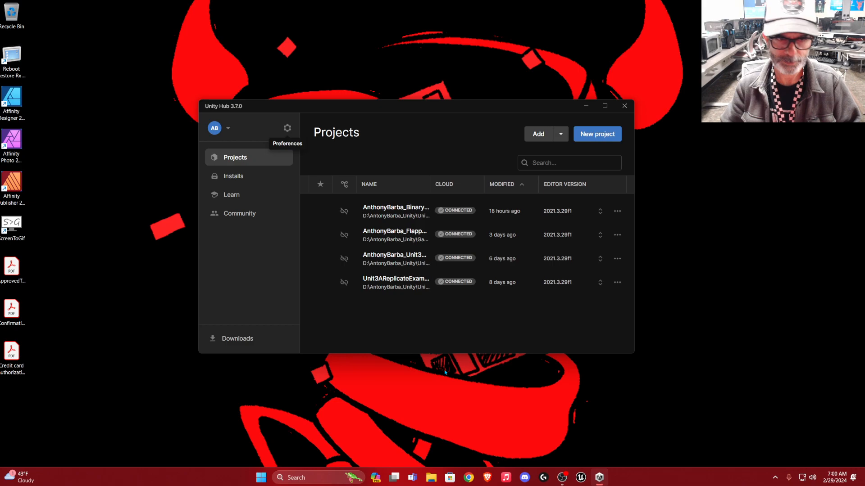
click(287, 128)
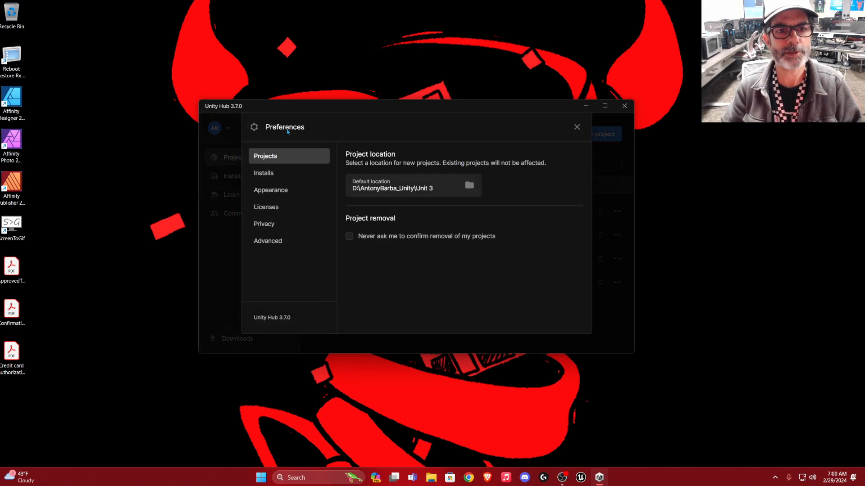
click(268, 206)
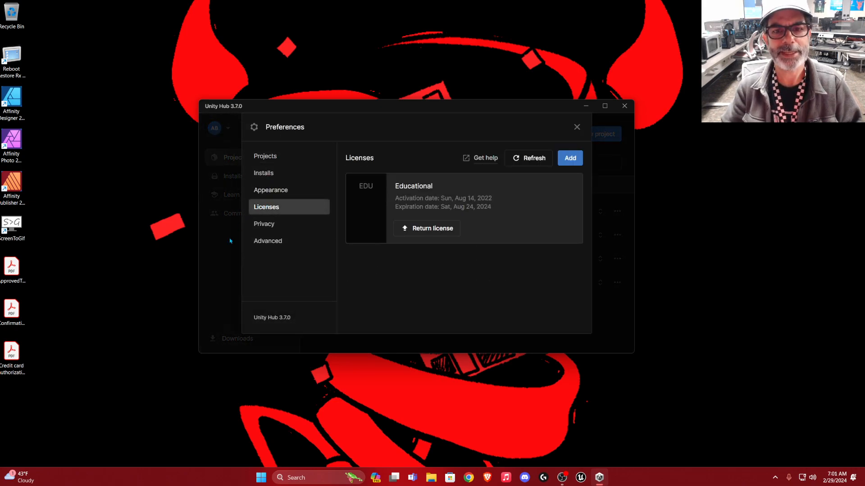
Review the options for adding a new license and close the preferences without activating one.
click(570, 158)
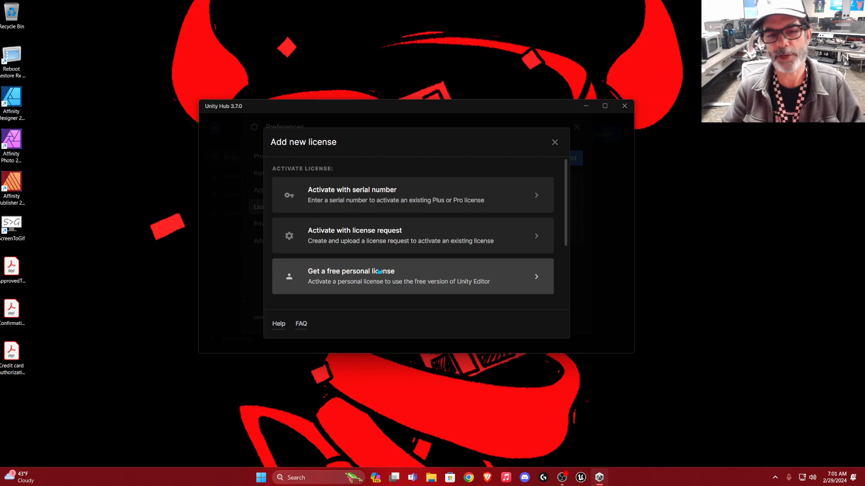
click(554, 143)
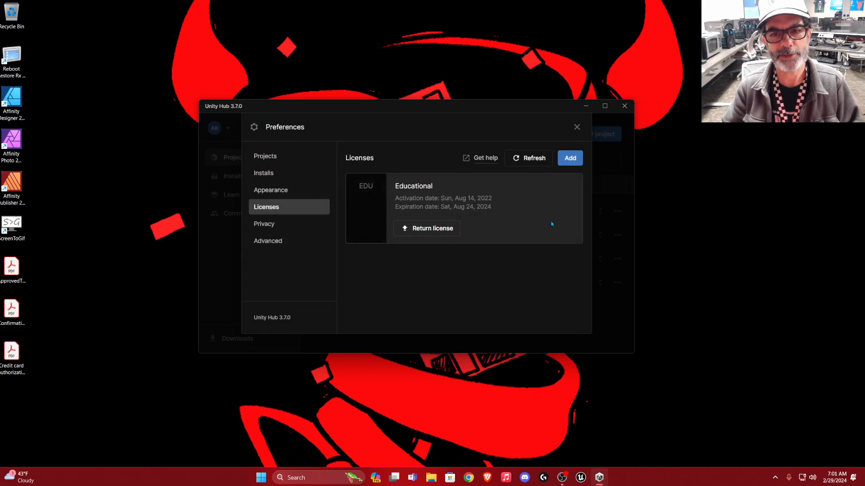
click(577, 127)
Open the installed editor versions and review the official Unity Editor releases available to install.
click(242, 179)
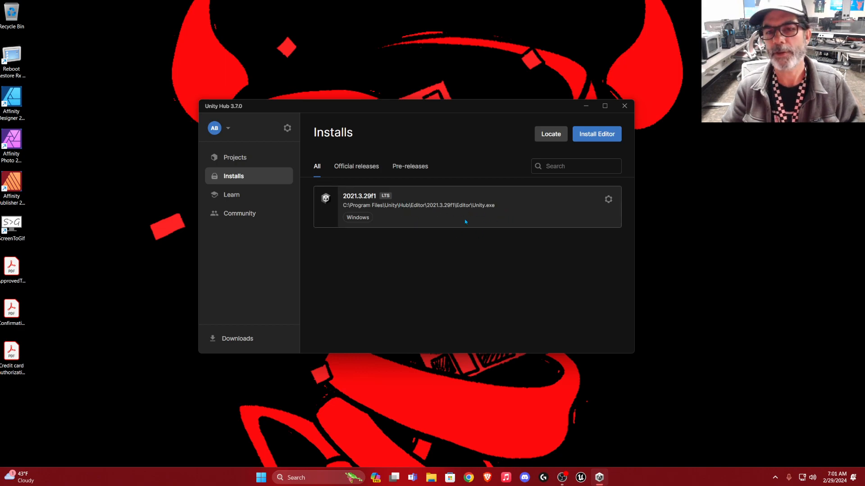
click(596, 134)
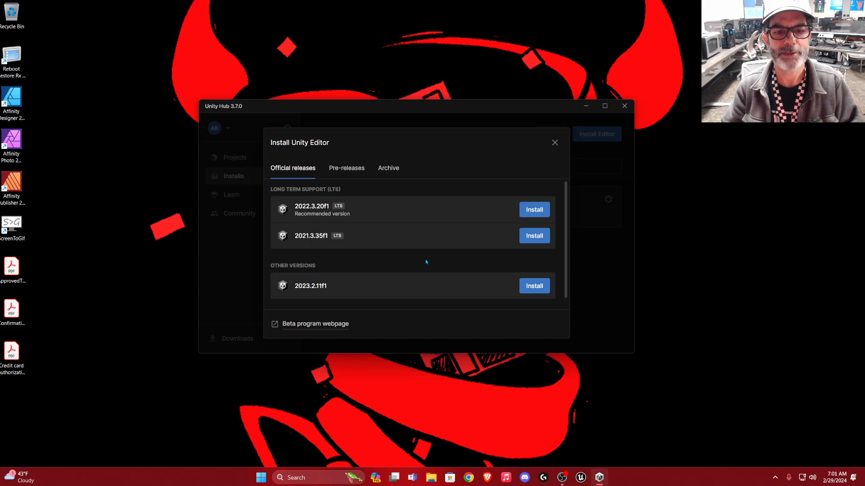
scroll(345, 270, down, 1)
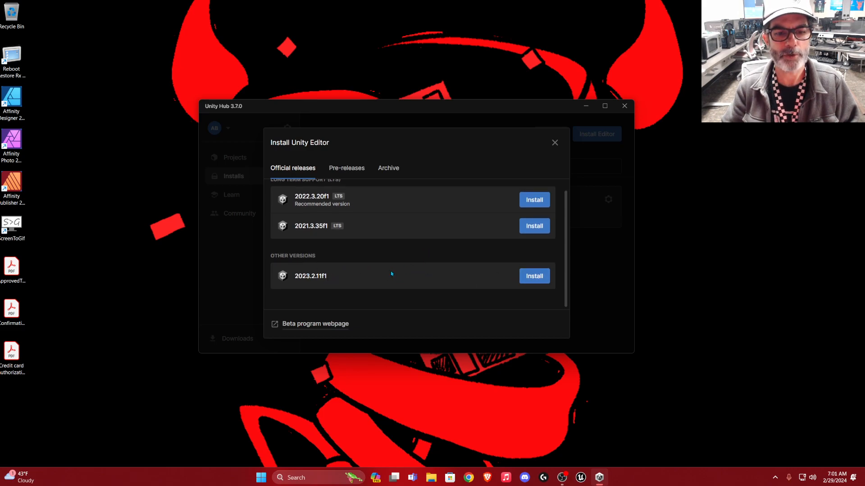
scroll(417, 295, up, 1)
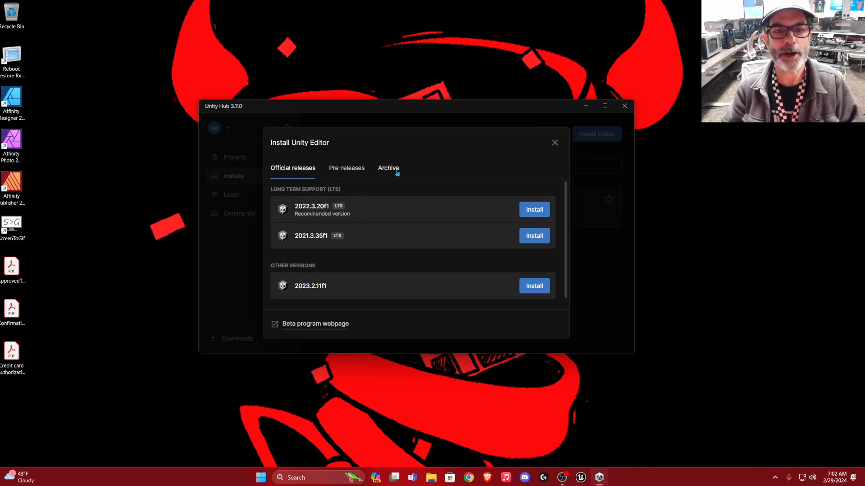
Check the archive, pre-releases and official releases offered for installation and close the dialog without installing.
click(397, 174)
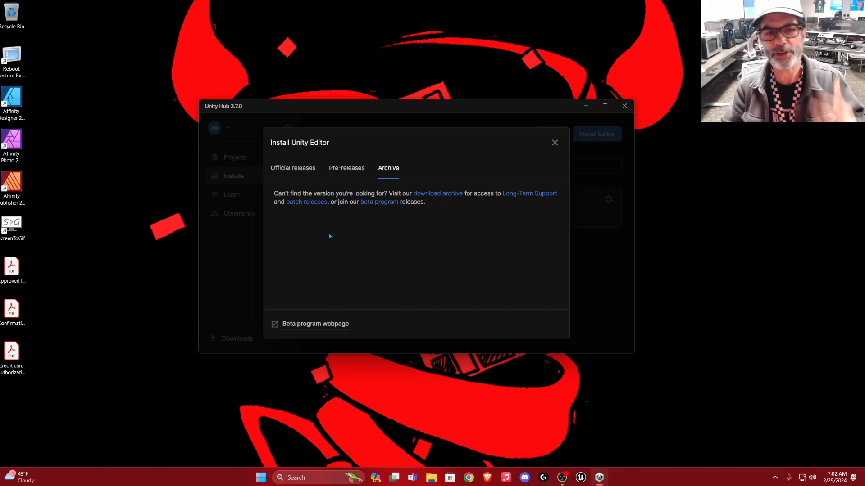
click(349, 178)
click(300, 171)
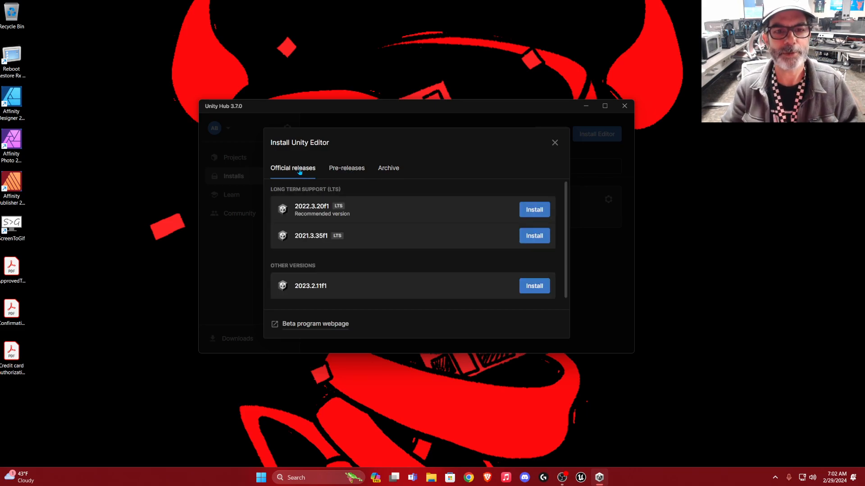
click(348, 168)
click(305, 174)
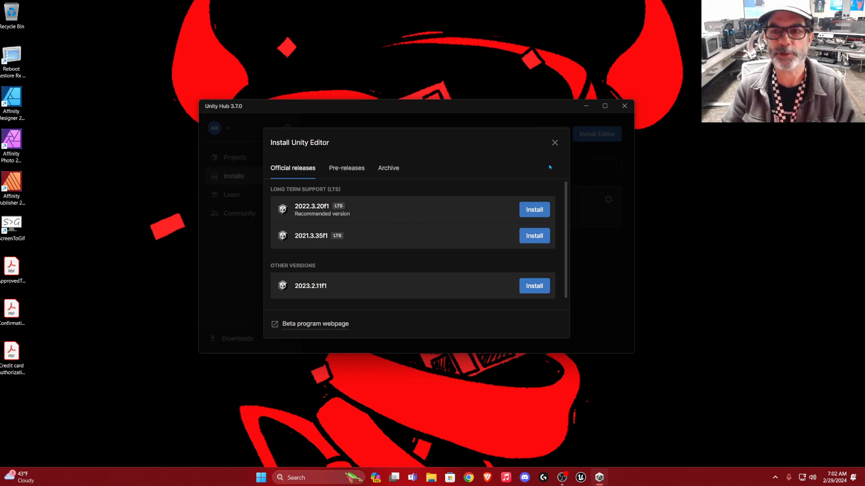
click(554, 143)
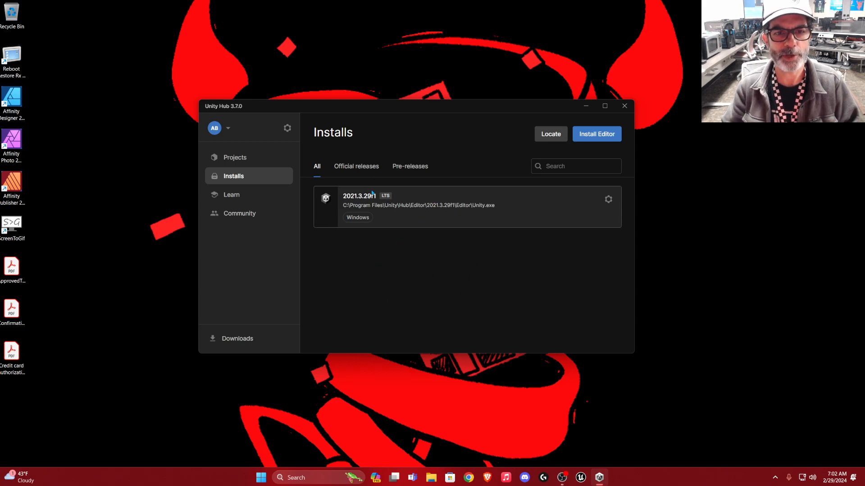
Filter the installed editors by official releases and by pre-releases.
click(361, 169)
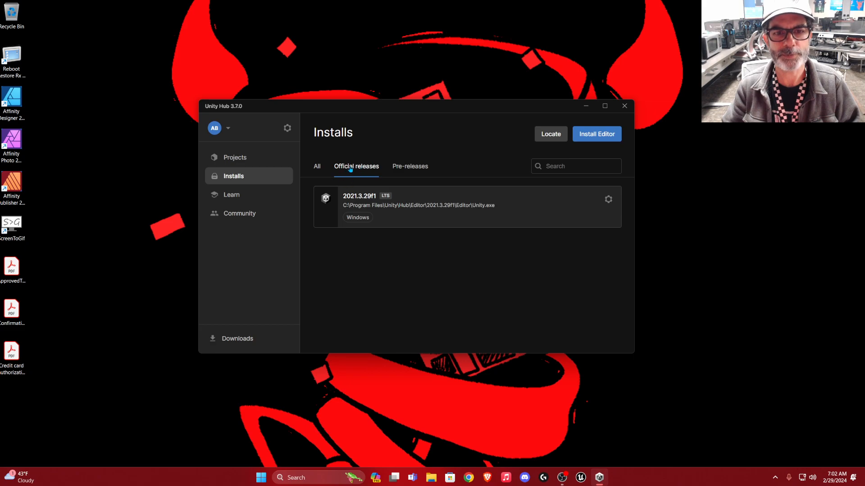
click(419, 171)
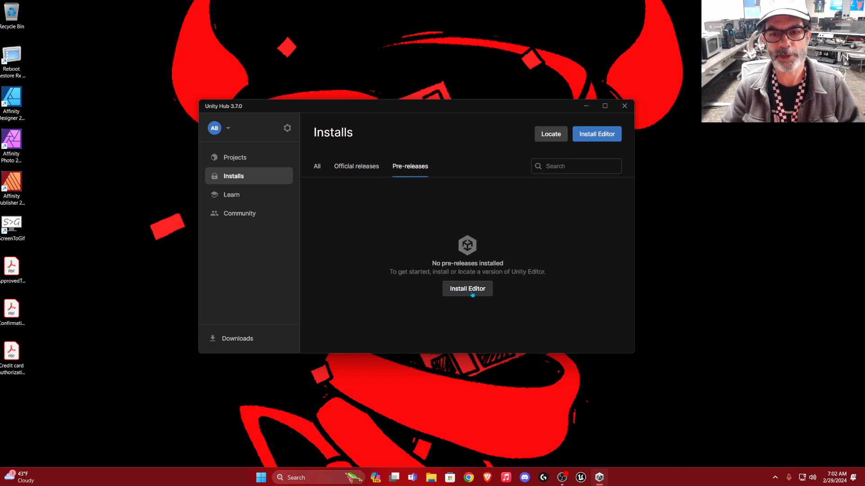
List all installed editors, then open the projects list and check the folder picker for adding an existing project, cancelling it.
click(316, 166)
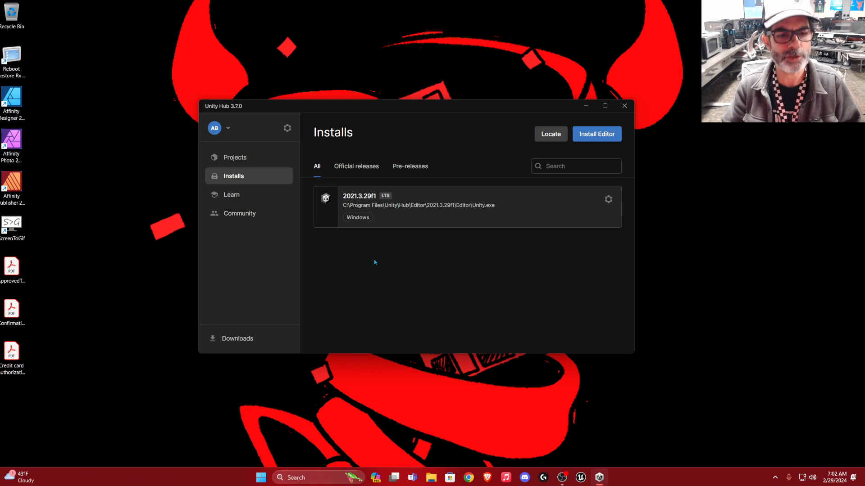
click(255, 159)
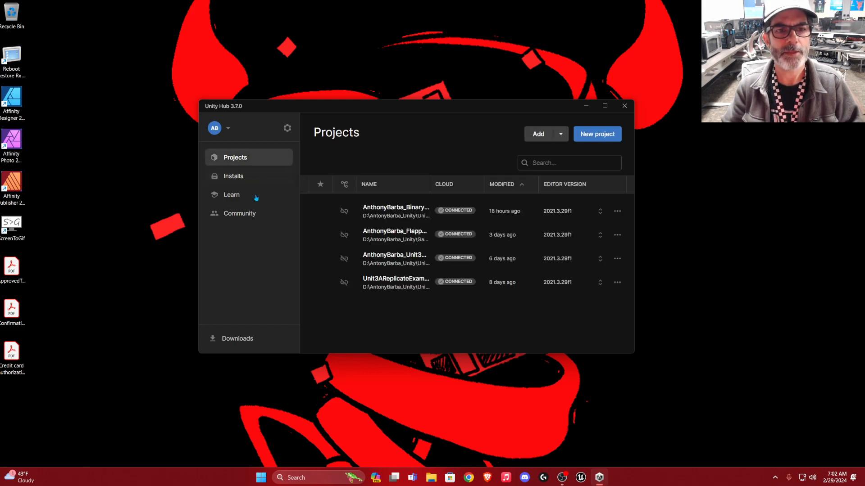
click(535, 135)
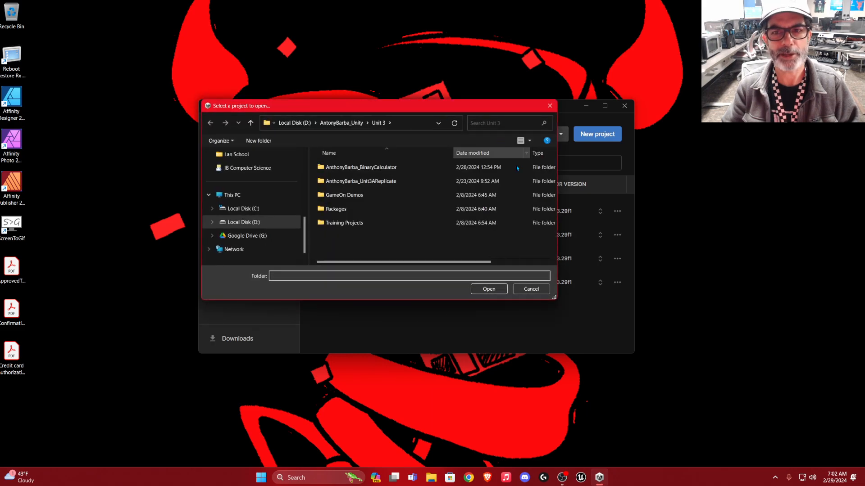
click(525, 293)
Examine the full list of templates offered for a new project and close the window without creating one.
click(597, 135)
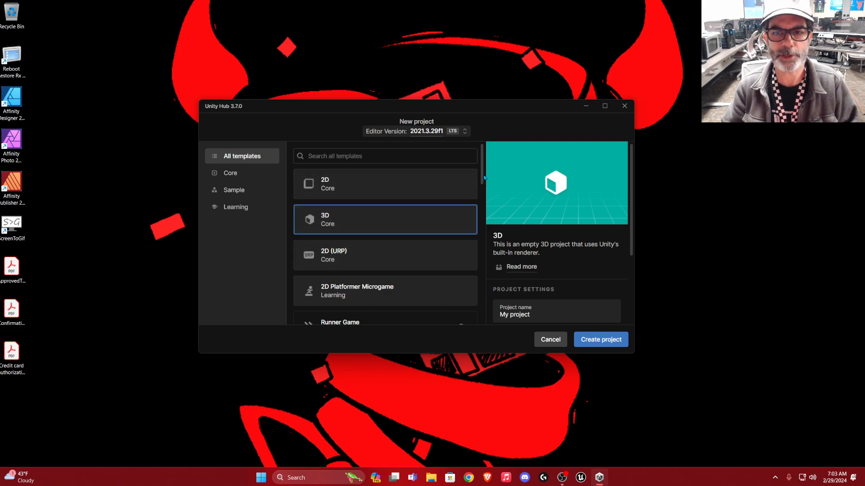
scroll(482, 177, down, 2)
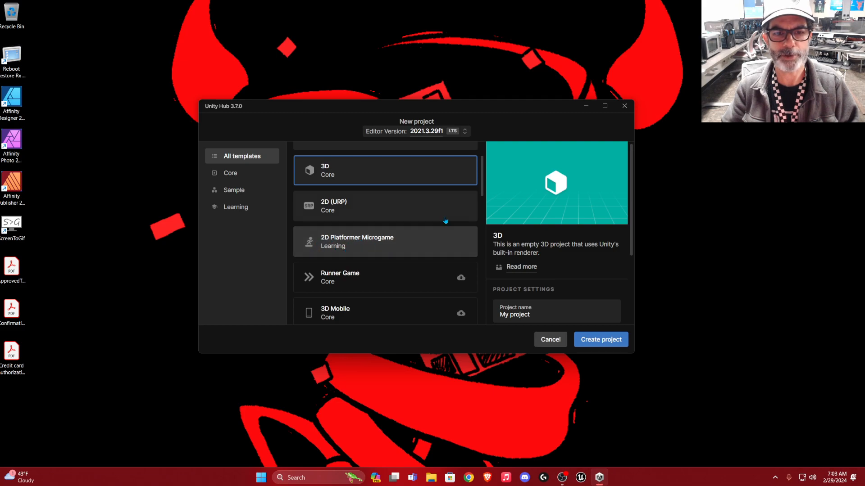
scroll(353, 213, down, 3)
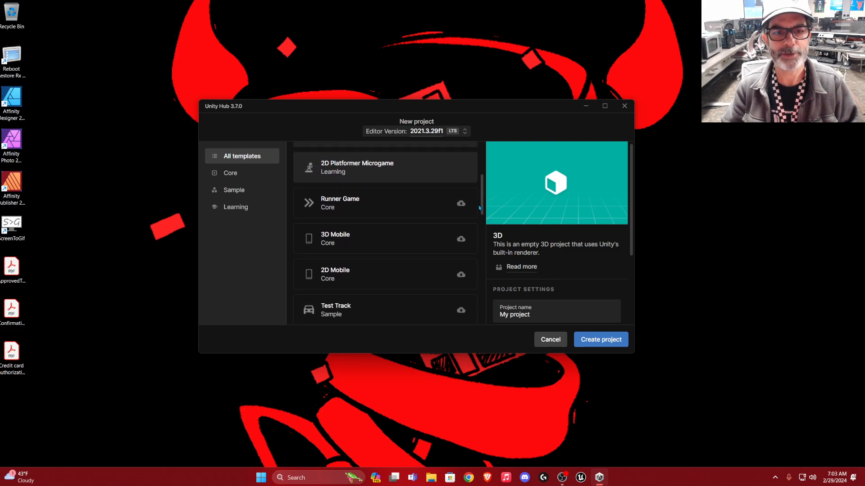
scroll(482, 220, down, 2)
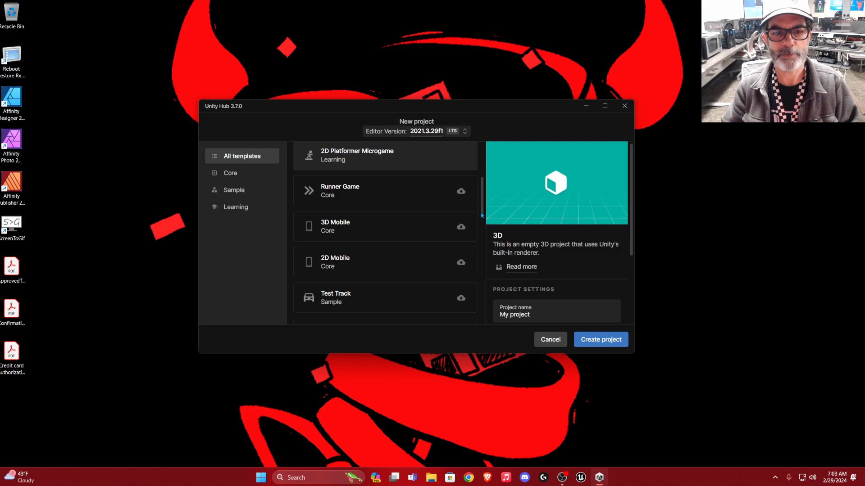
scroll(482, 221, down, 3)
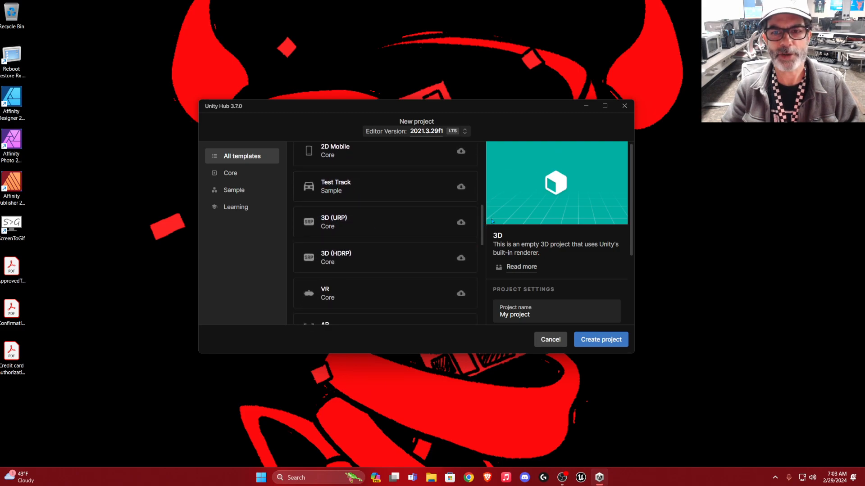
drag(482, 226, 481, 257)
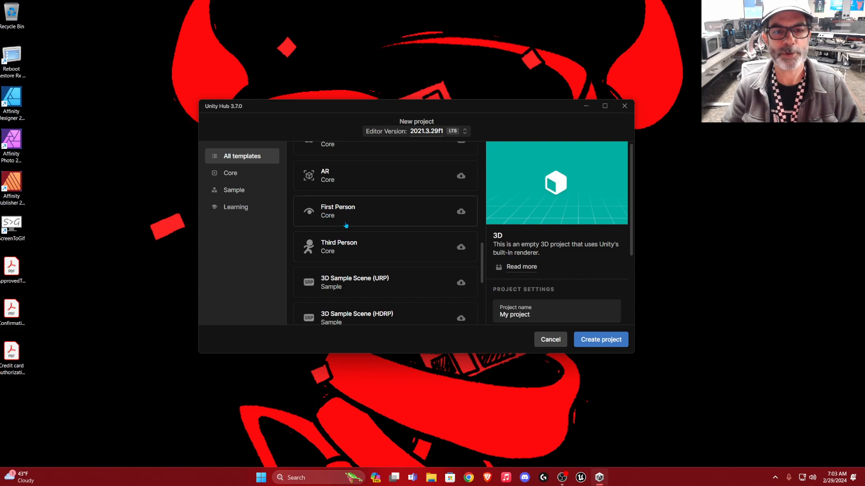
drag(482, 264, 483, 290)
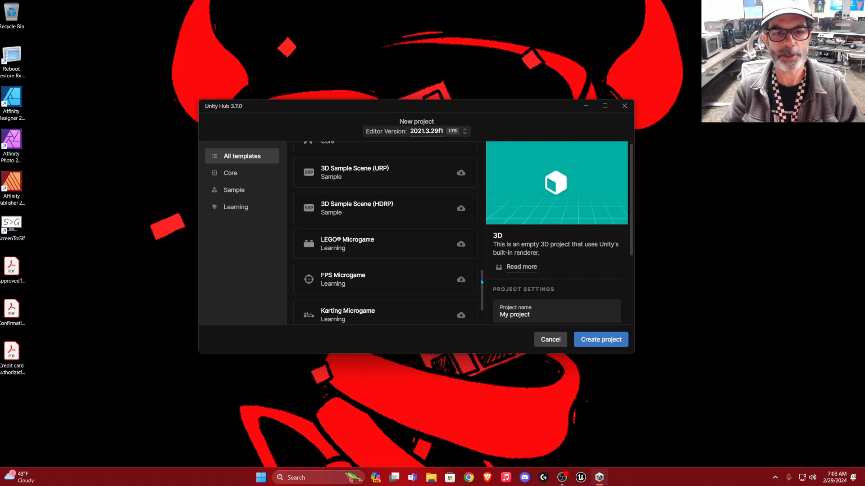
scroll(358, 239, down, 2)
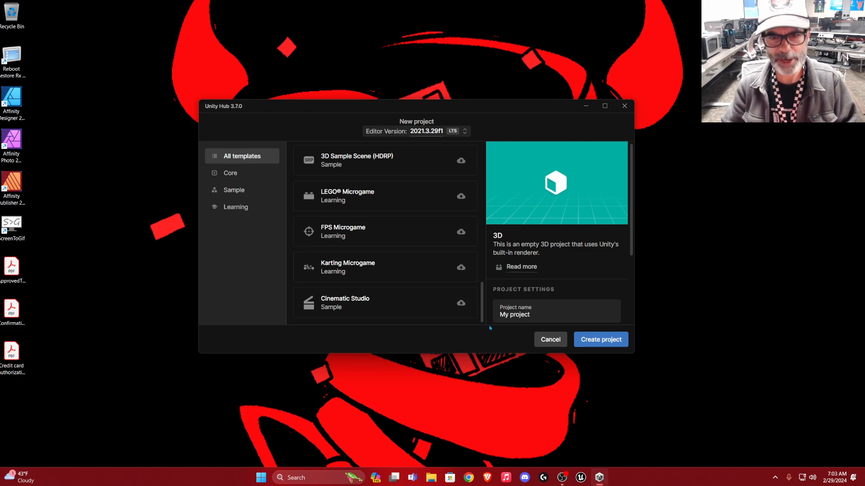
drag(479, 297, 495, 152)
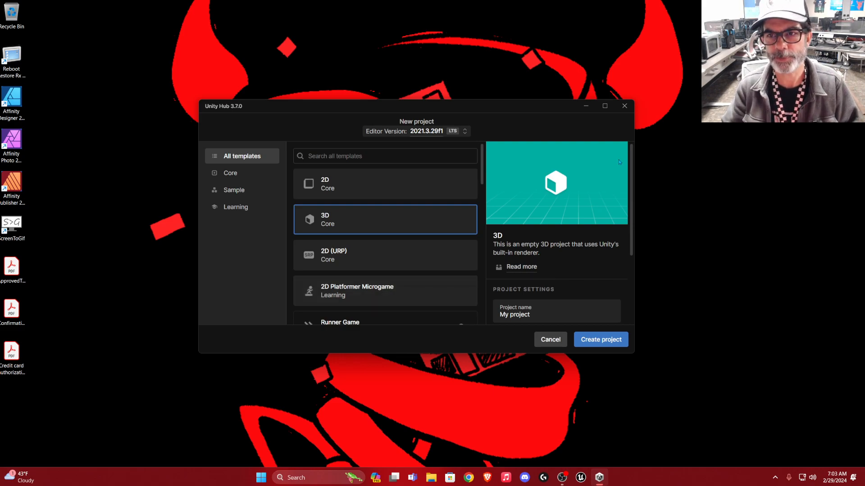
click(625, 106)
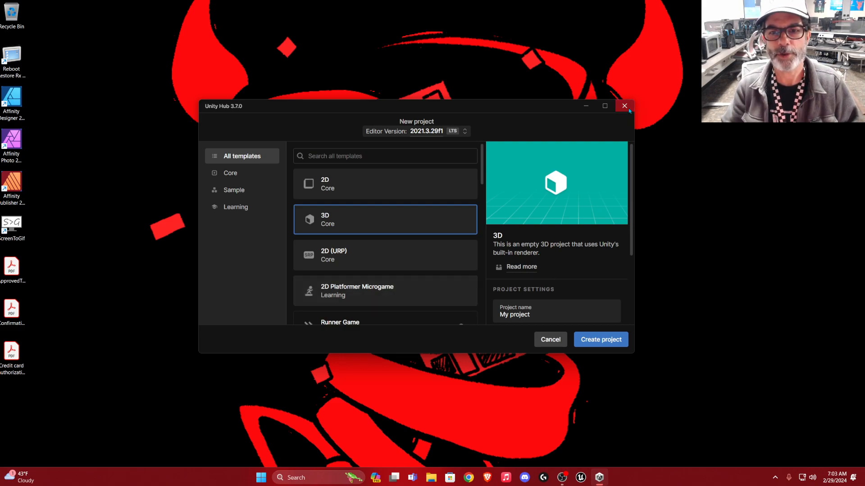